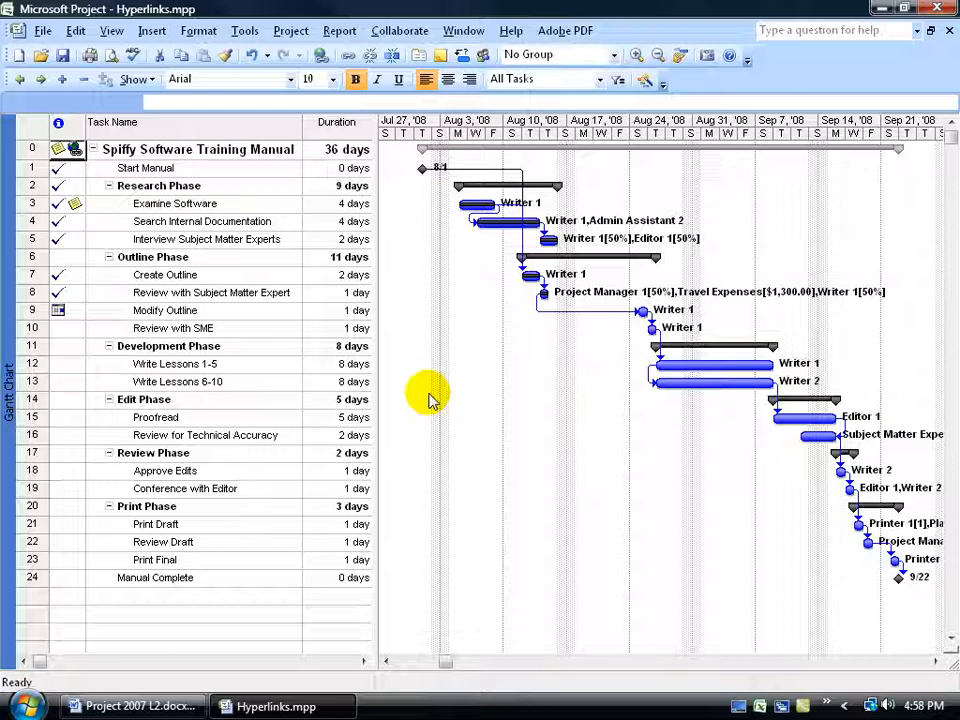
- Generate the Budget Cost Report as a visual report in Excel, with usage data included by Quarters
click(339, 31)
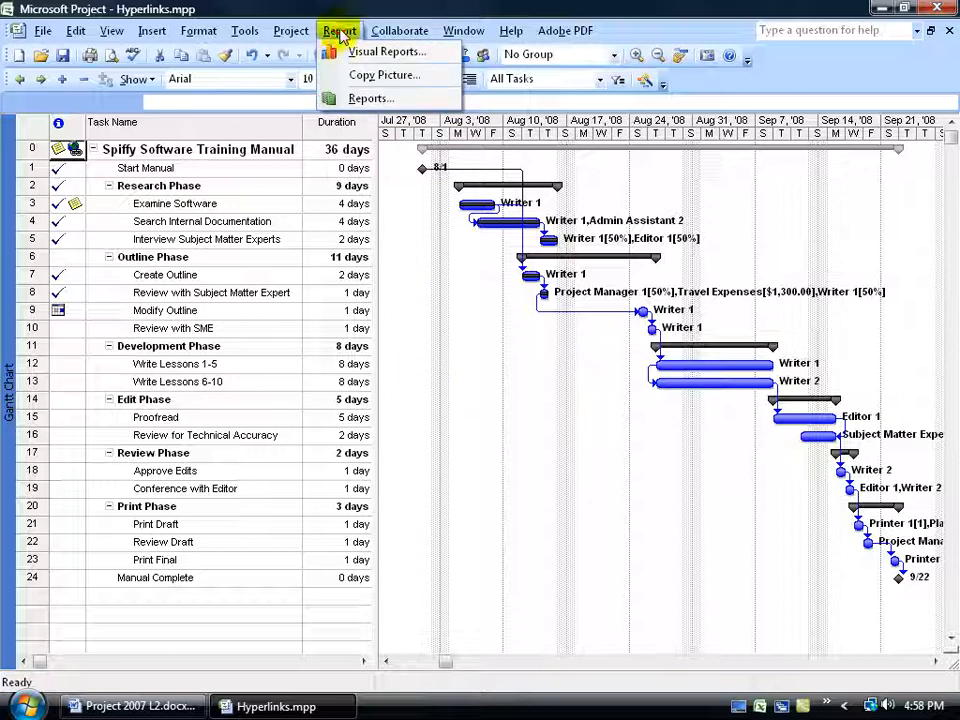
click(360, 52)
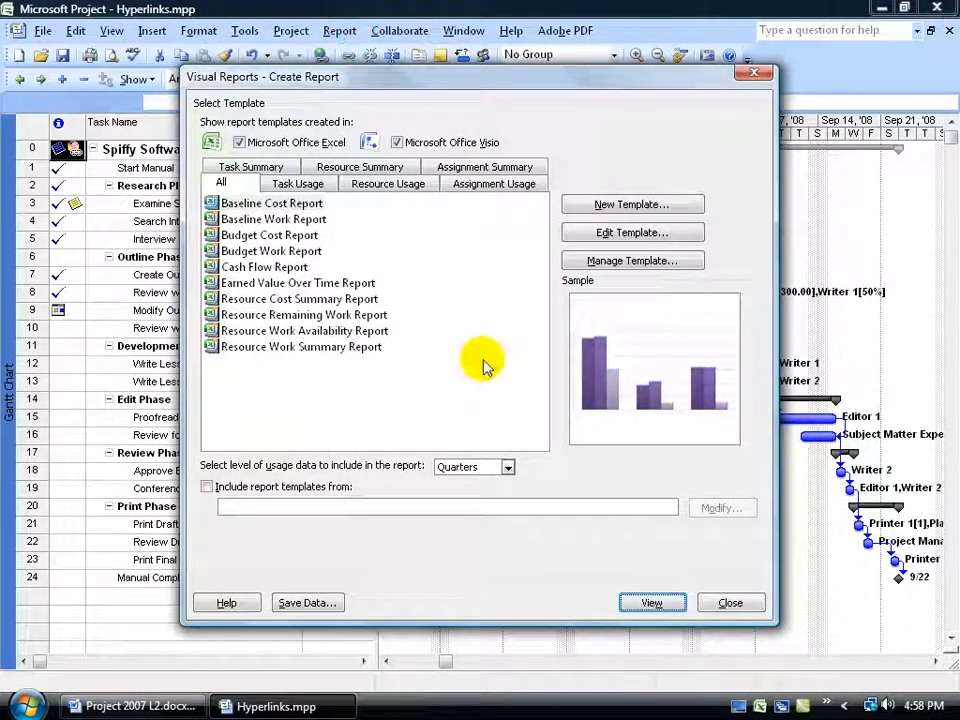
click(297, 237)
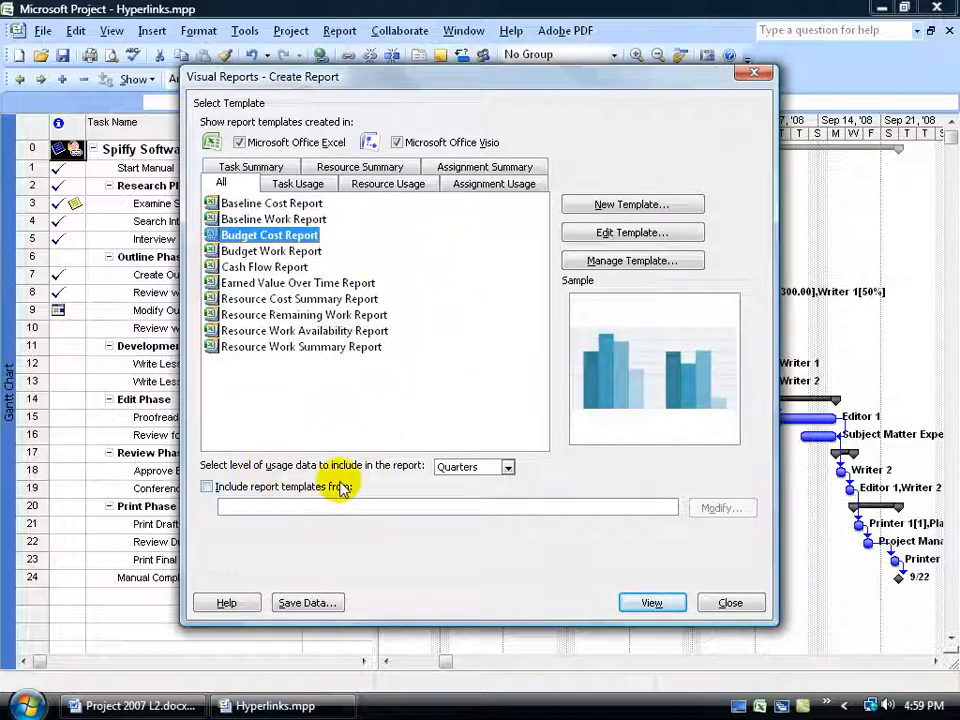
click(506, 469)
click(507, 467)
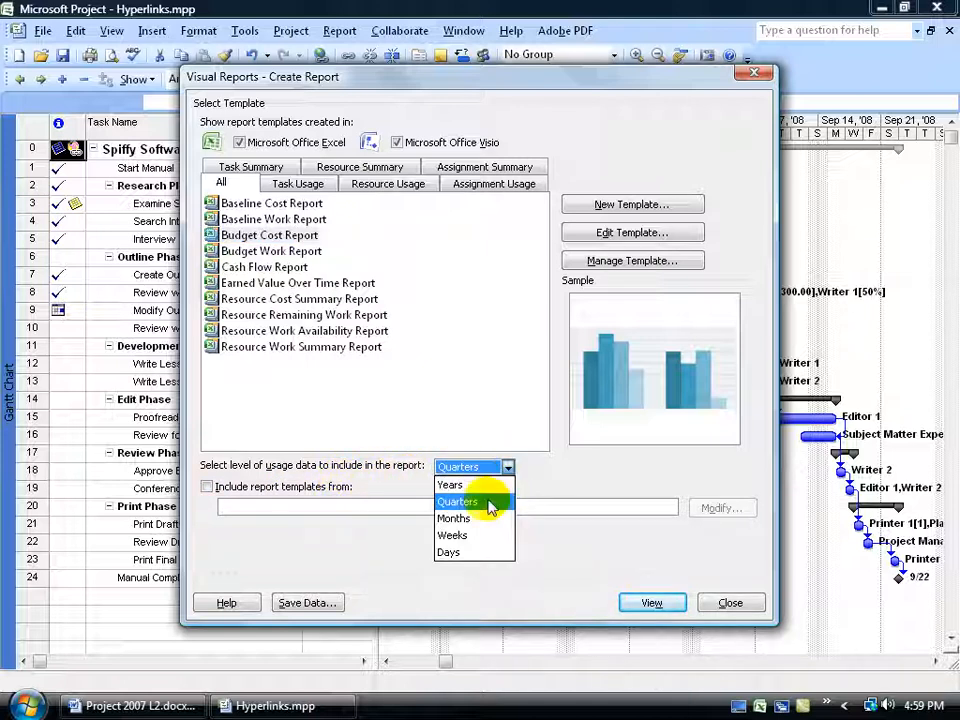
click(487, 500)
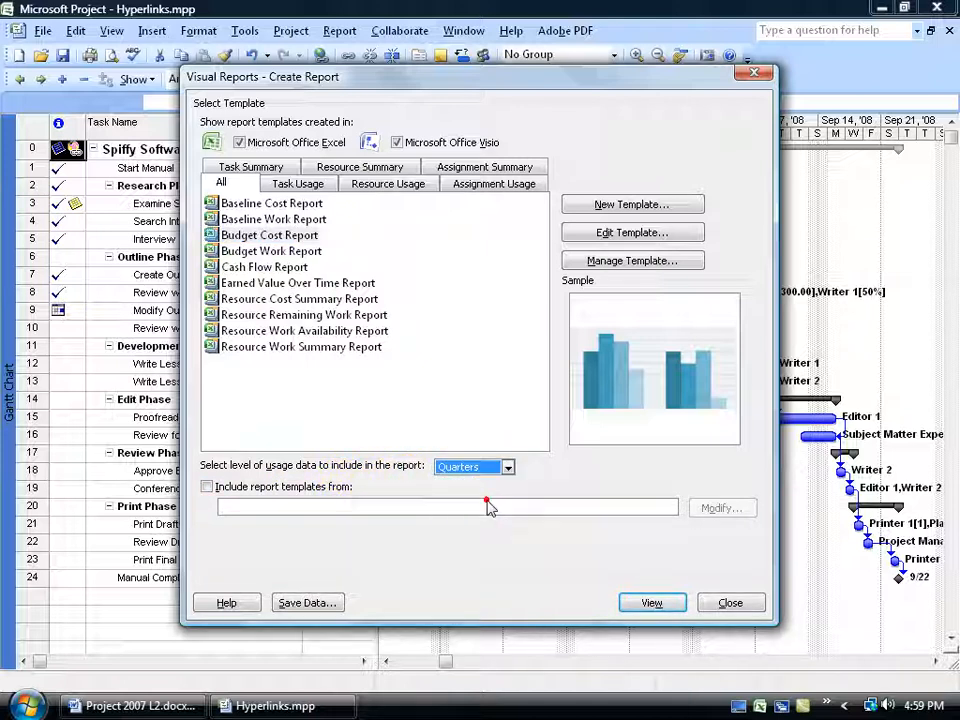
click(651, 602)
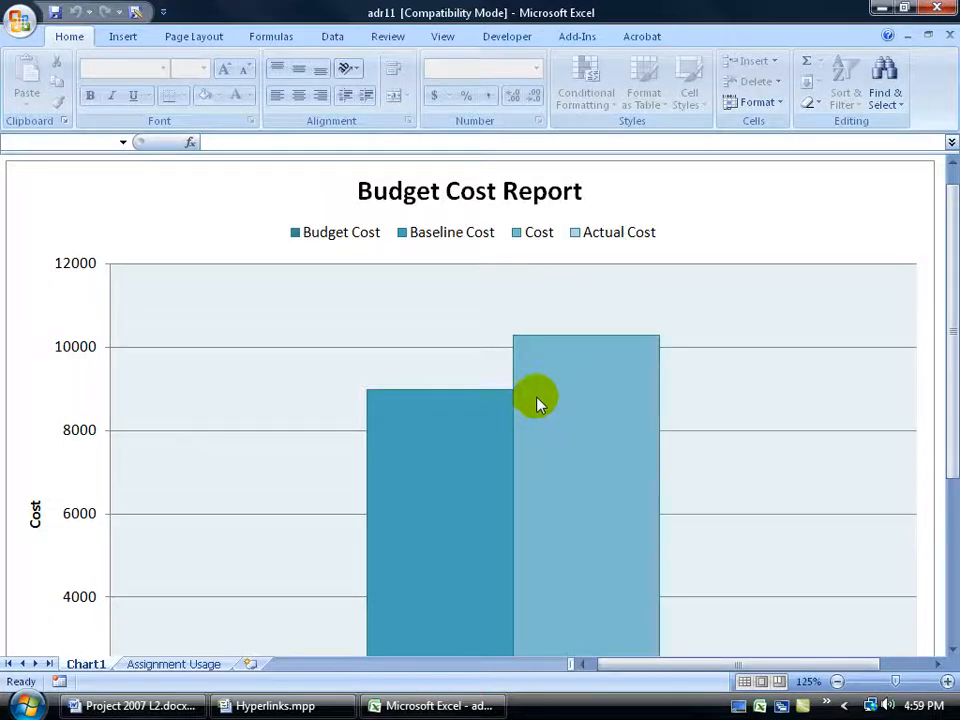
- Select the Cost series in the chart and look through the PivotChart design, layout, format and analysis tools
click(531, 408)
mouse_move(518, 485)
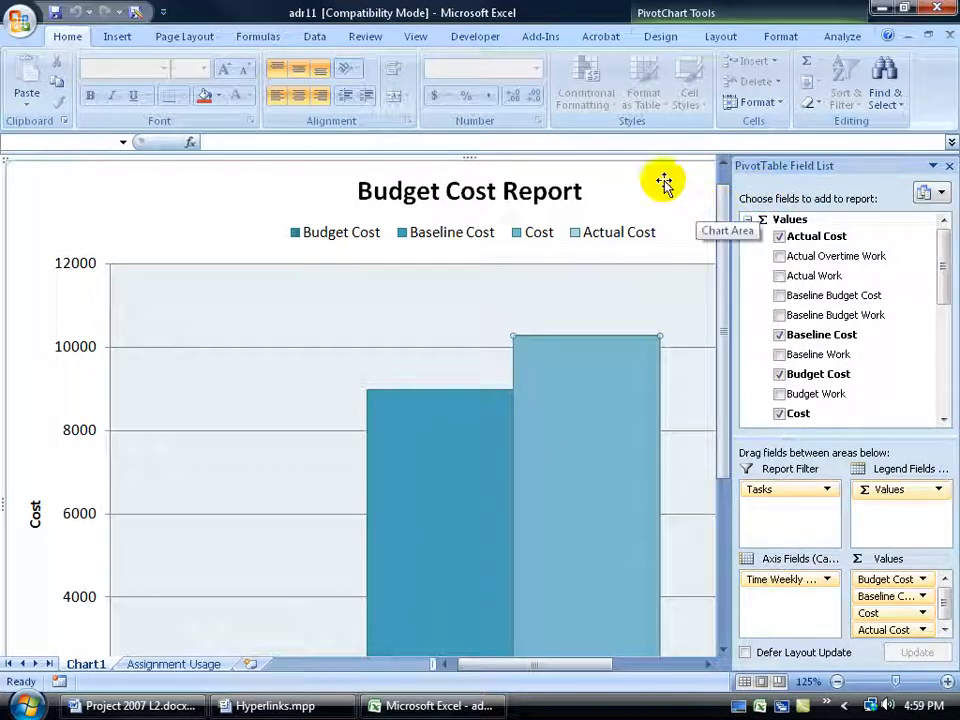
click(666, 40)
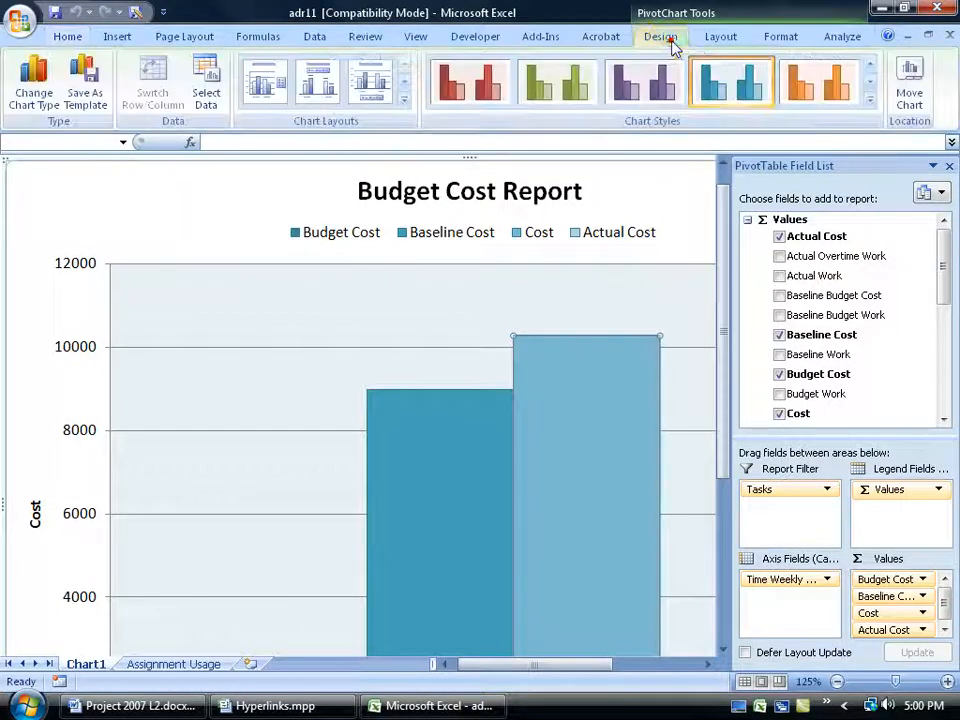
click(721, 37)
click(781, 37)
click(840, 36)
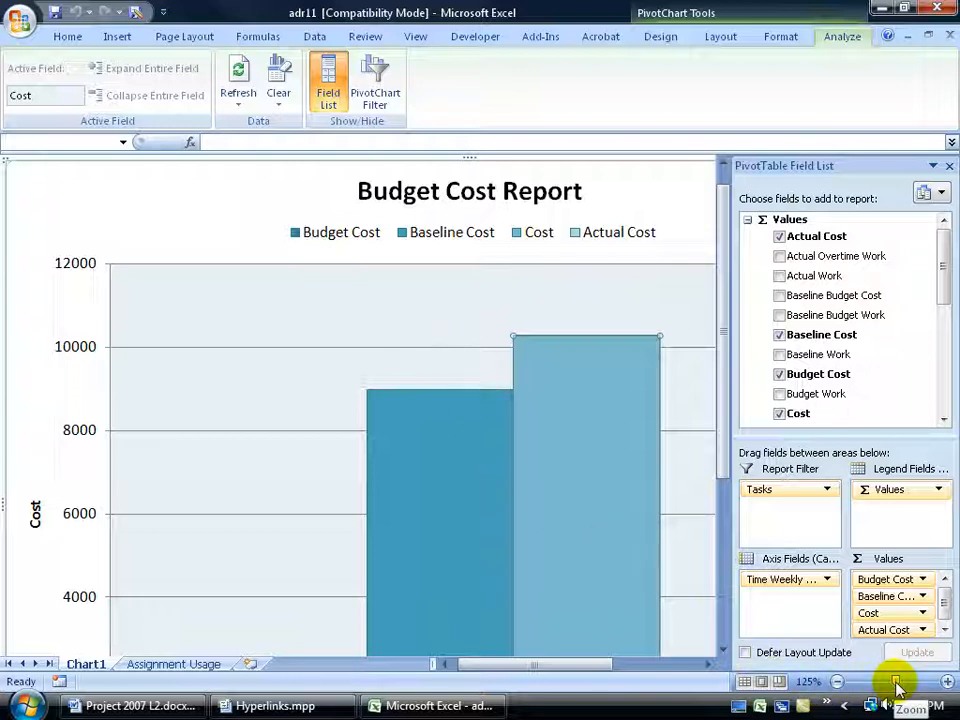
- Apply the orange bevelled chart style to the Budget Cost Report chart and inspect its Baseline Cost and Budget Cost columns
drag(897, 686, 885, 690)
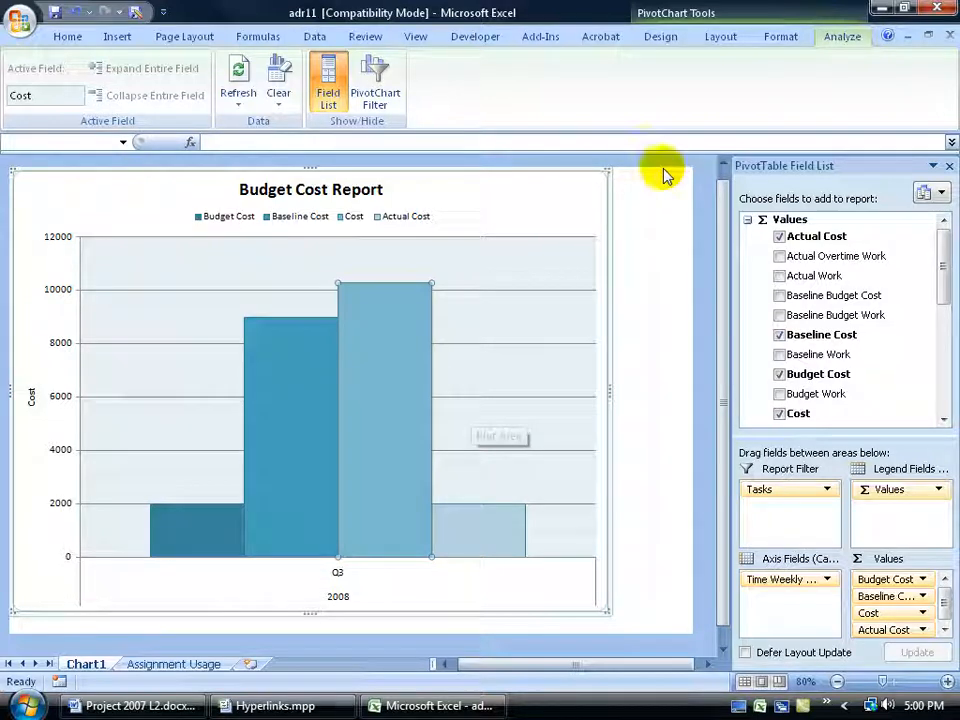
click(661, 37)
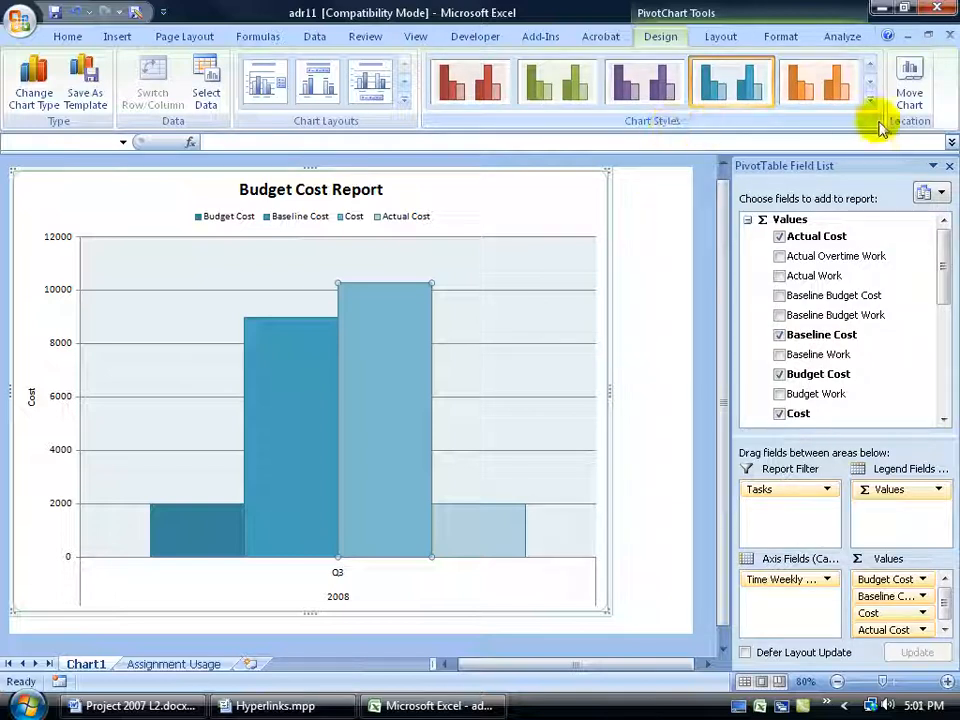
click(871, 100)
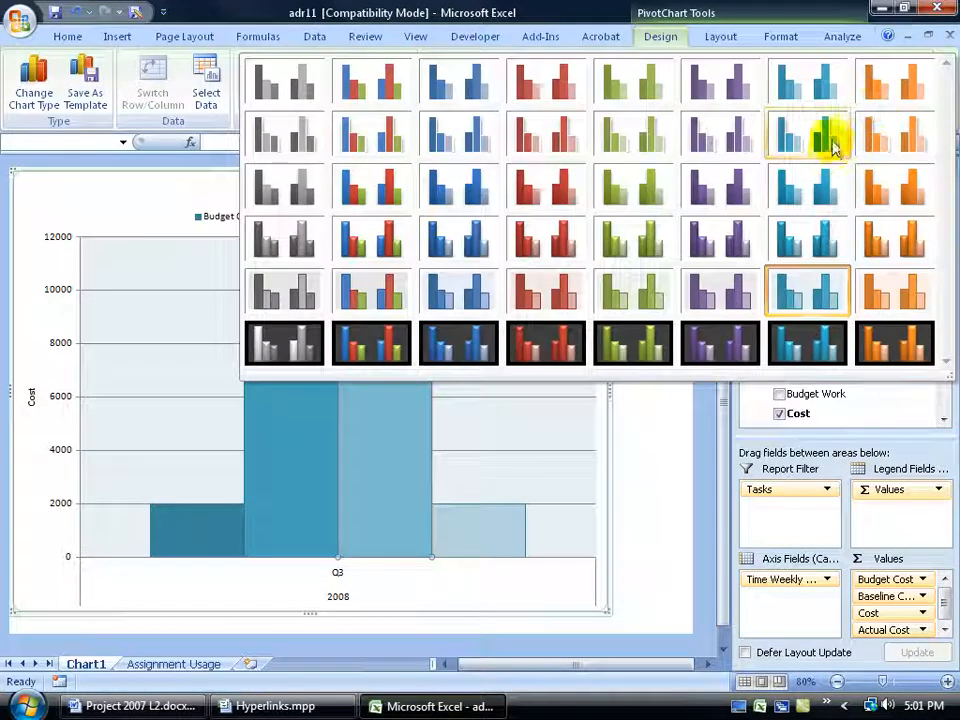
click(888, 243)
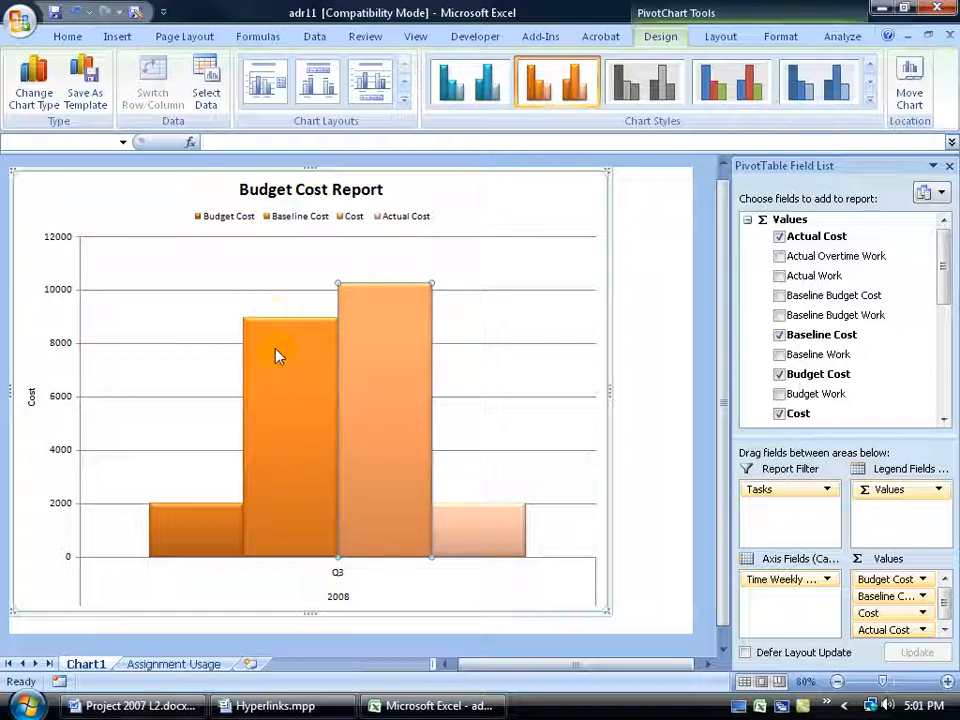
mouse_move(278, 370)
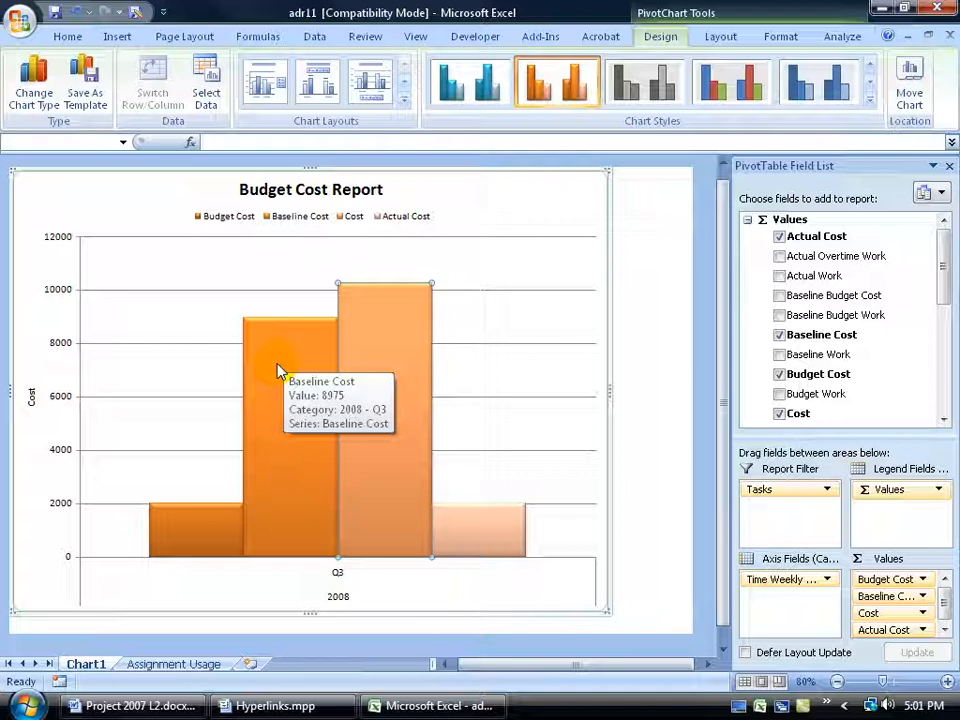
mouse_move(199, 538)
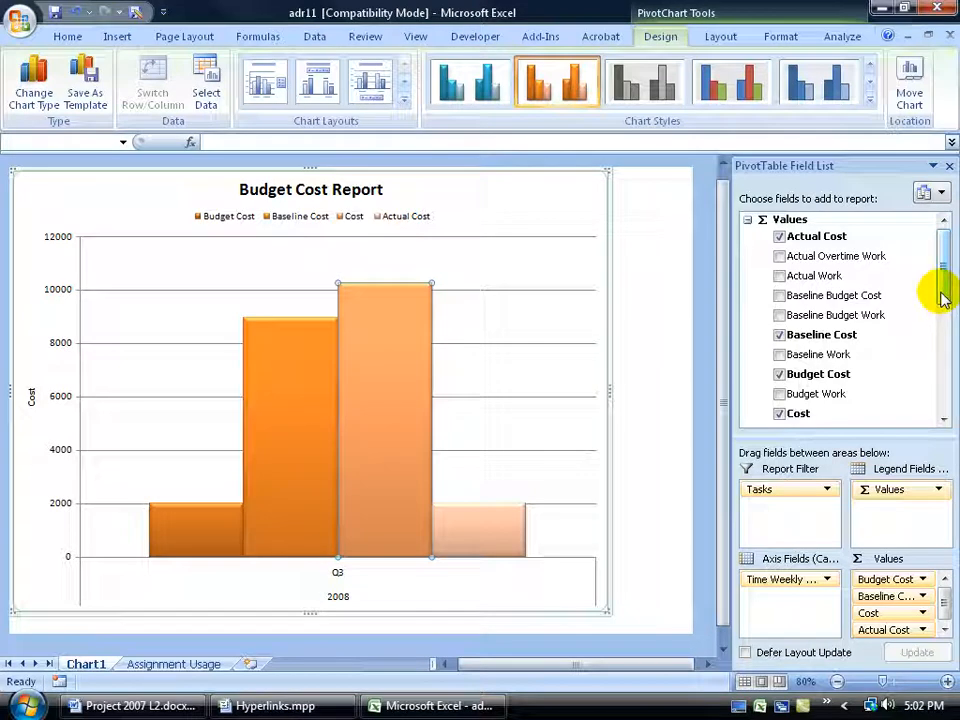
- Add the Resources field to the Budget Cost Report PivotChart
click(943, 422)
click(945, 423)
click(945, 423)
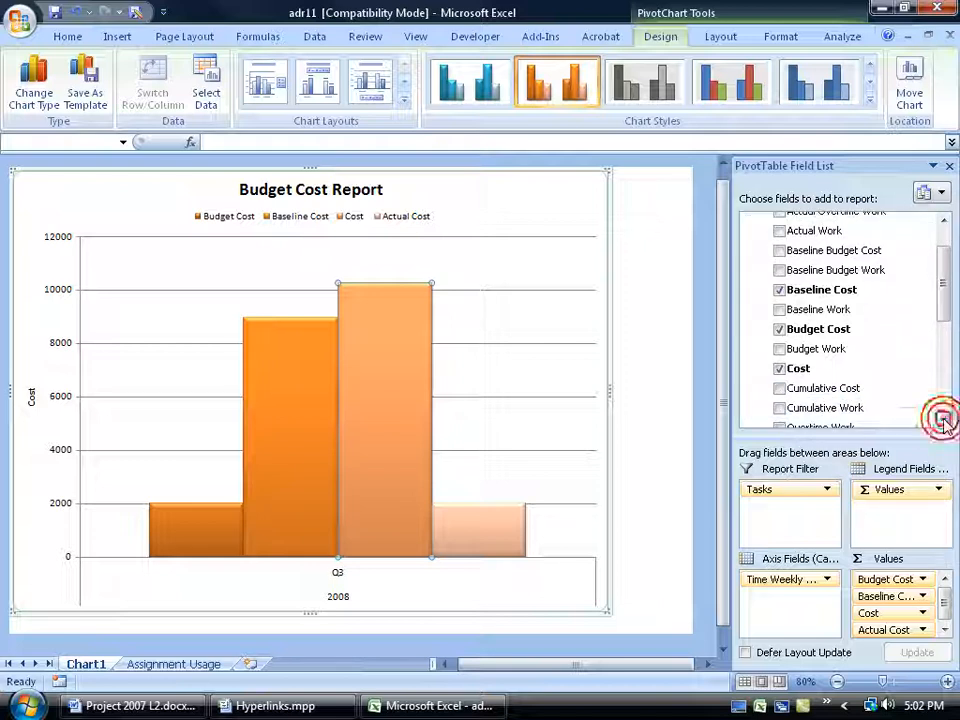
click(945, 423)
click(945, 423)
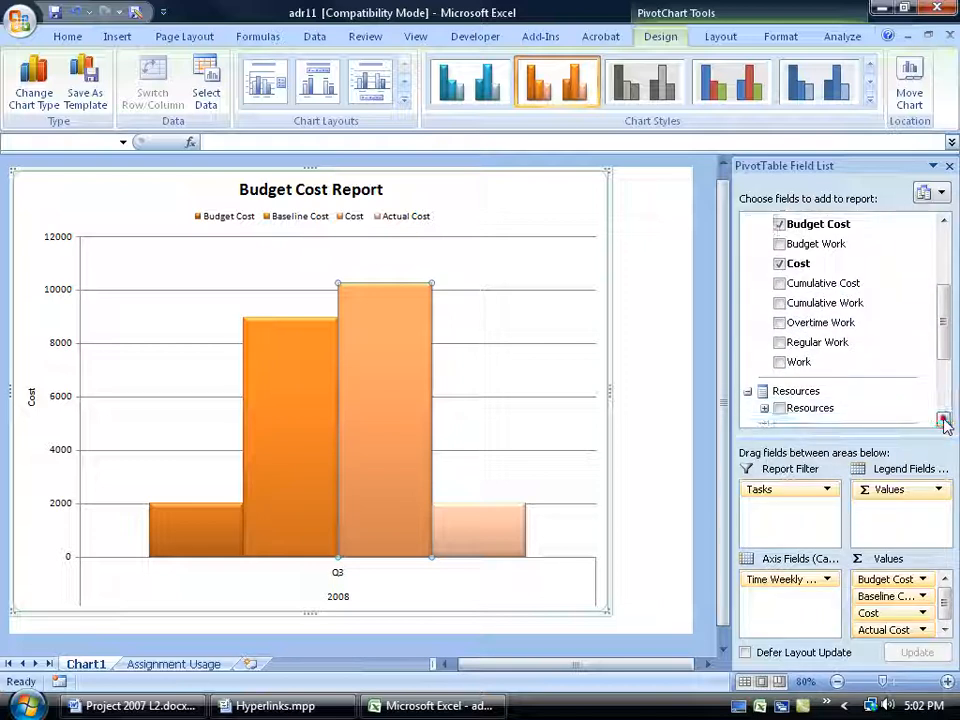
click(945, 423)
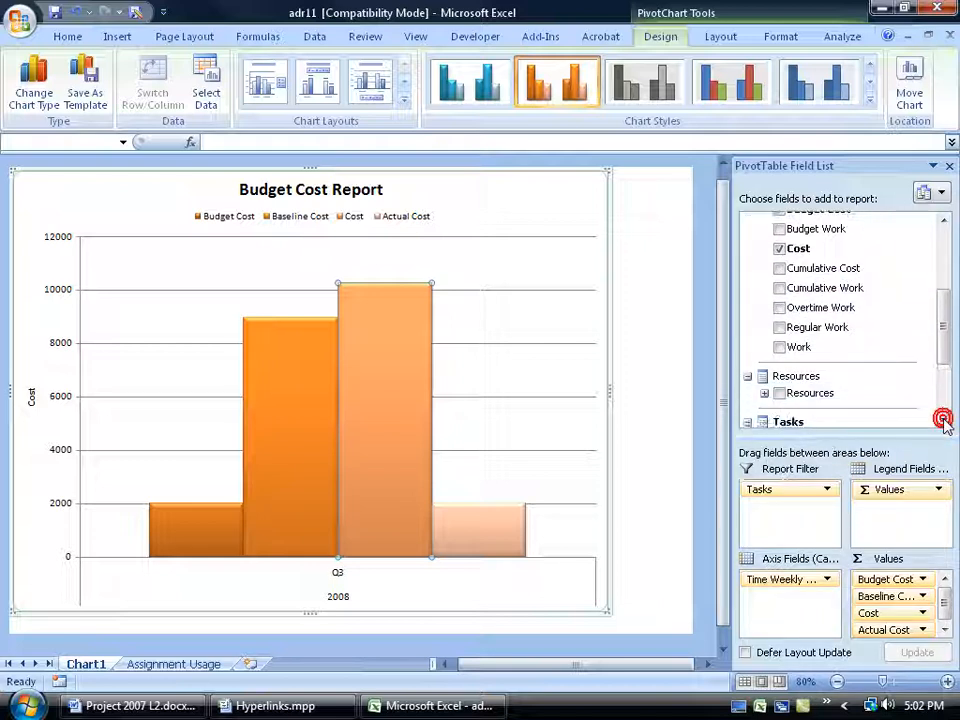
click(779, 393)
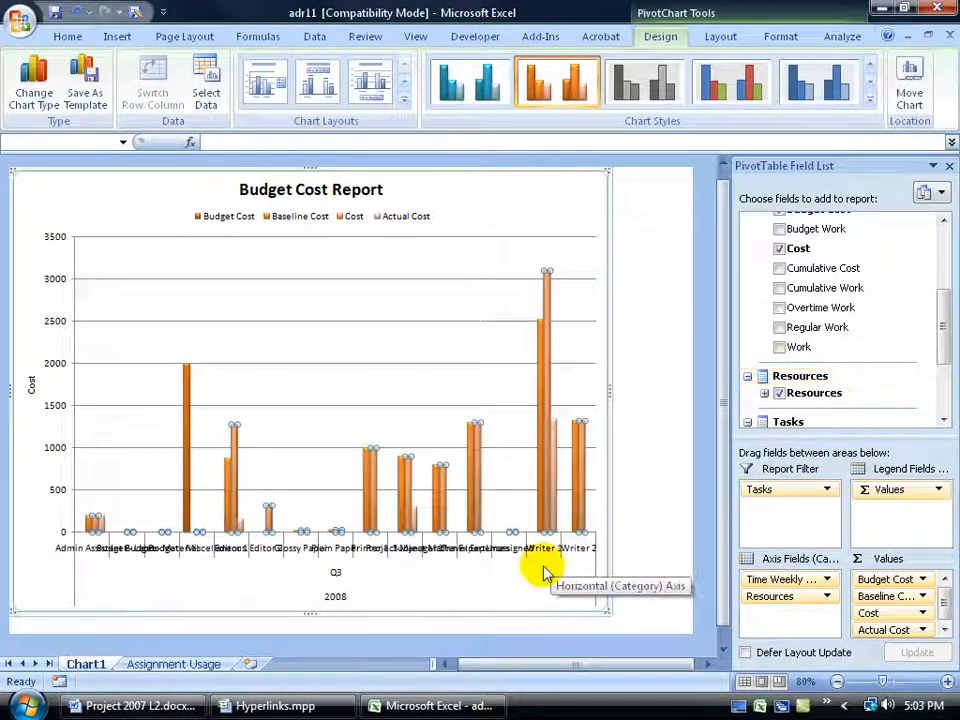
- Hide the PivotTable field list and enlarge the chart so the resource columns spread out across the page
click(950, 167)
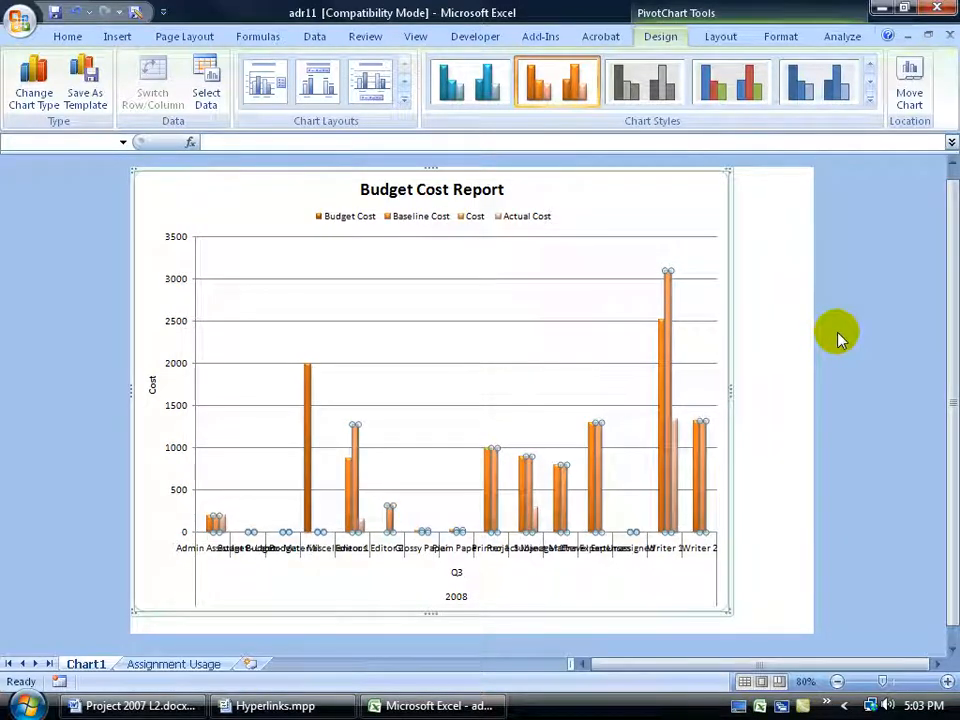
drag(730, 388, 797, 386)
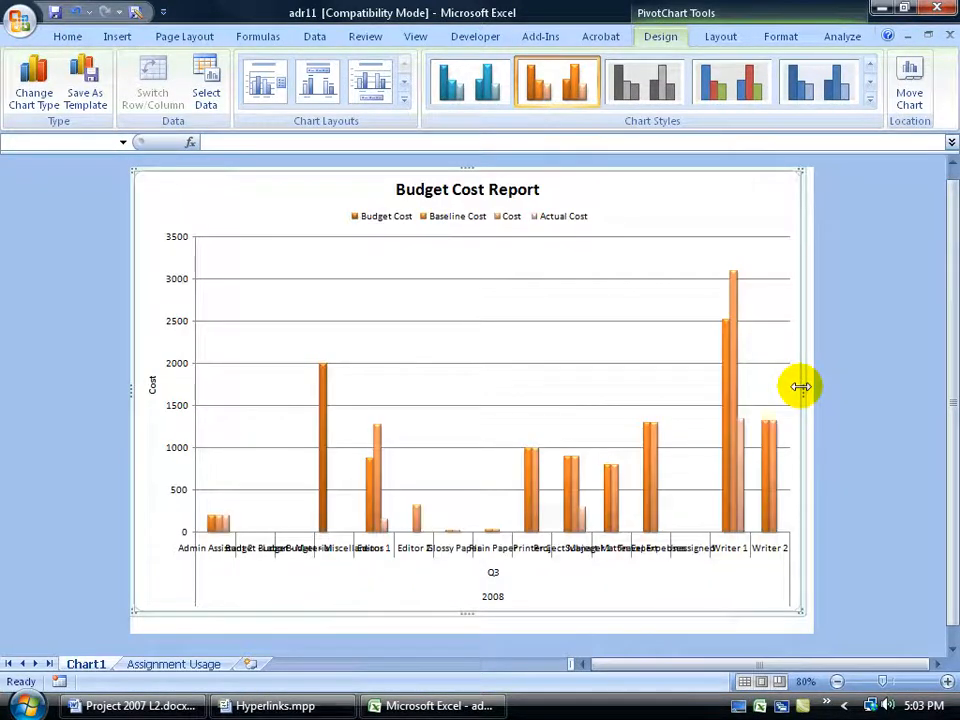
drag(135, 390, 47, 391)
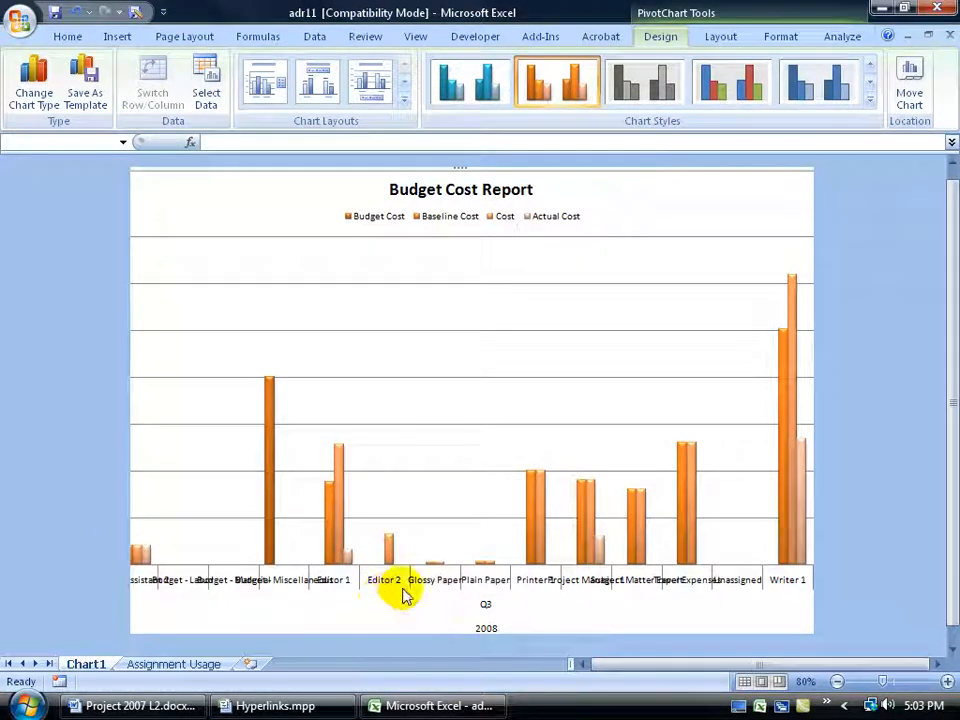
mouse_move(402, 595)
mouse_move(390, 558)
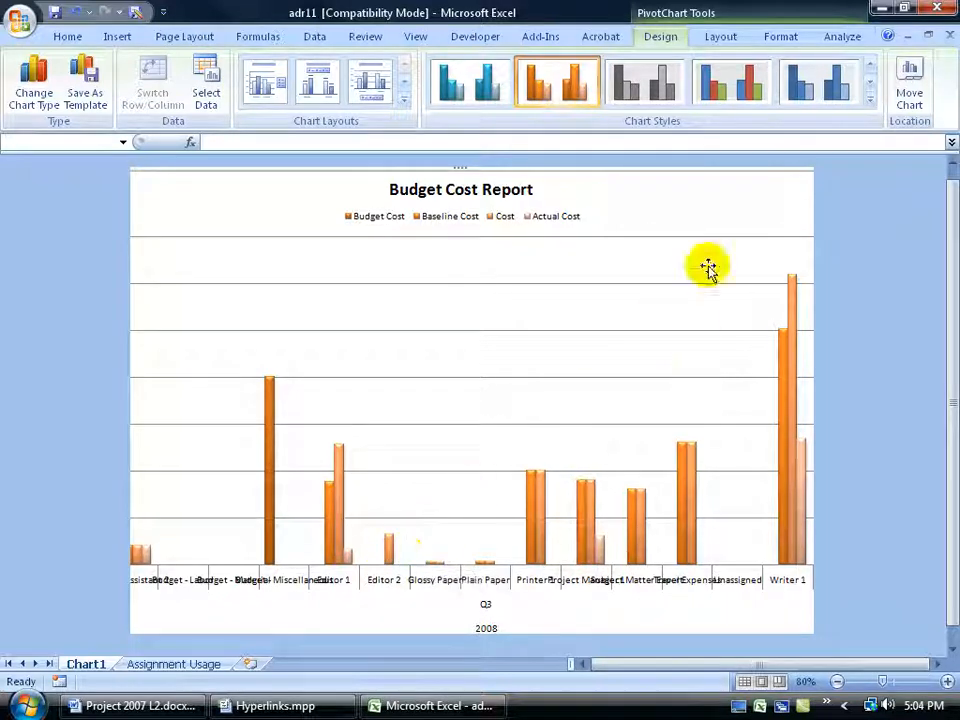
- Redisplay the PivotTable field list, remove Budget Cost from the chart and add the Type field
click(846, 40)
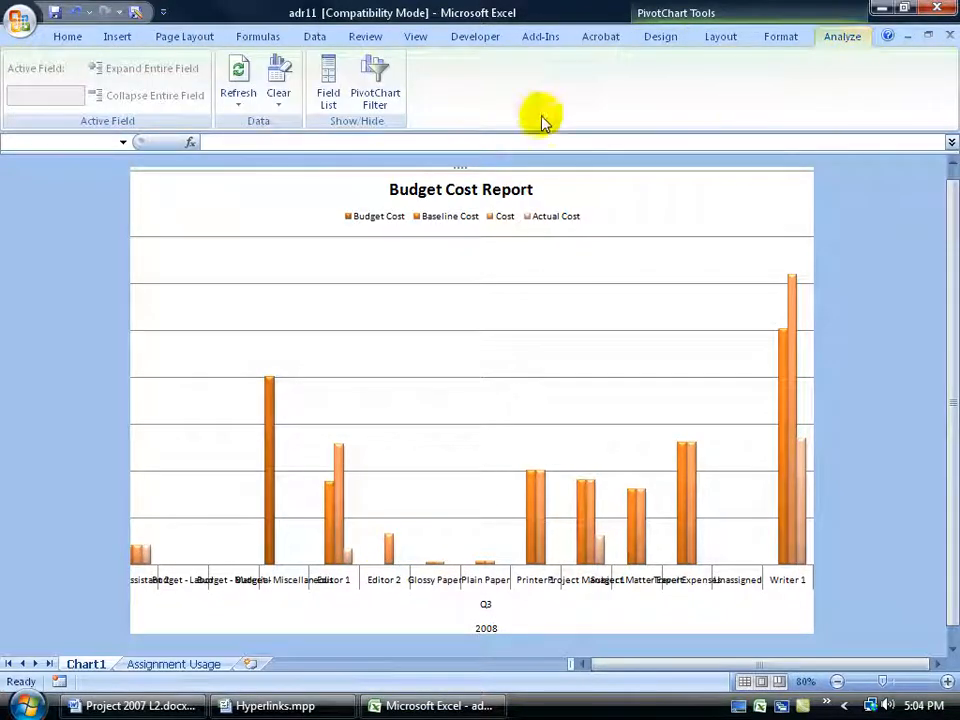
click(332, 88)
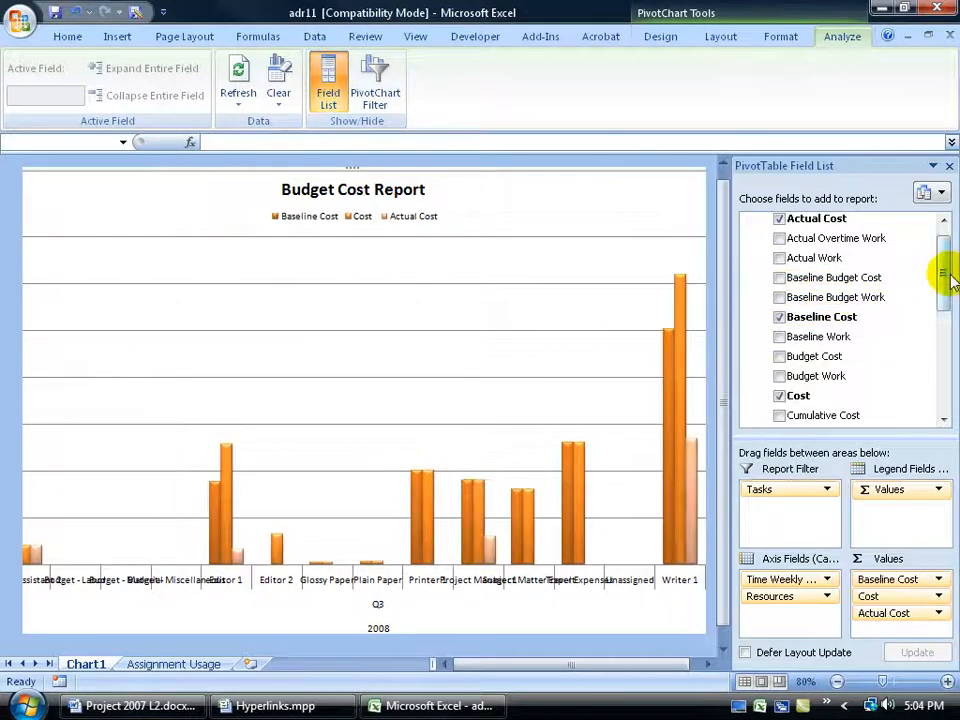
drag(949, 279, 942, 397)
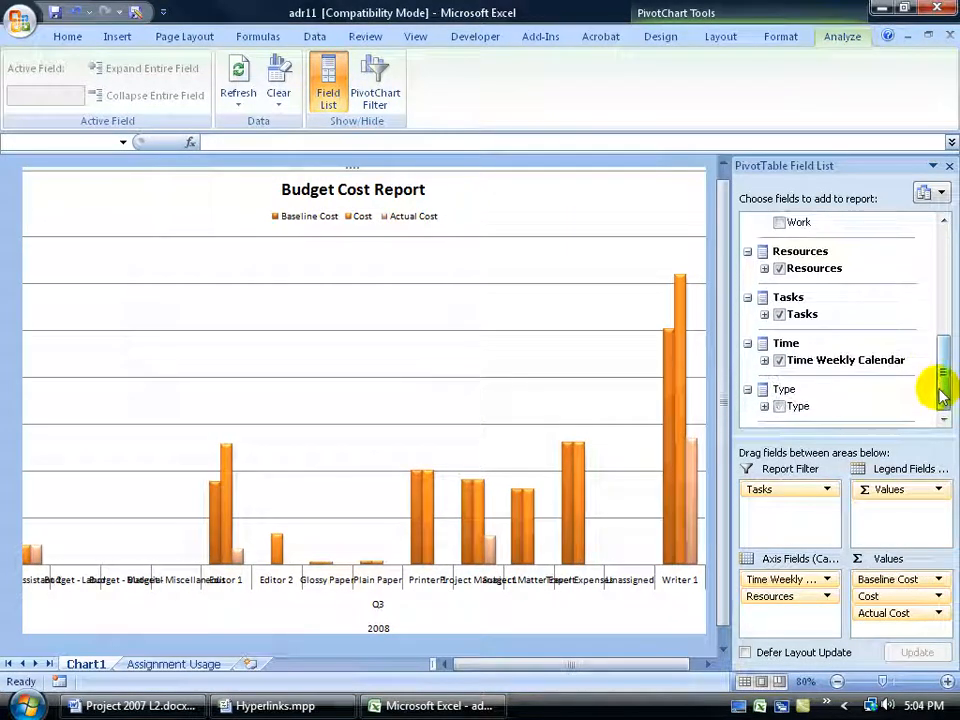
click(780, 407)
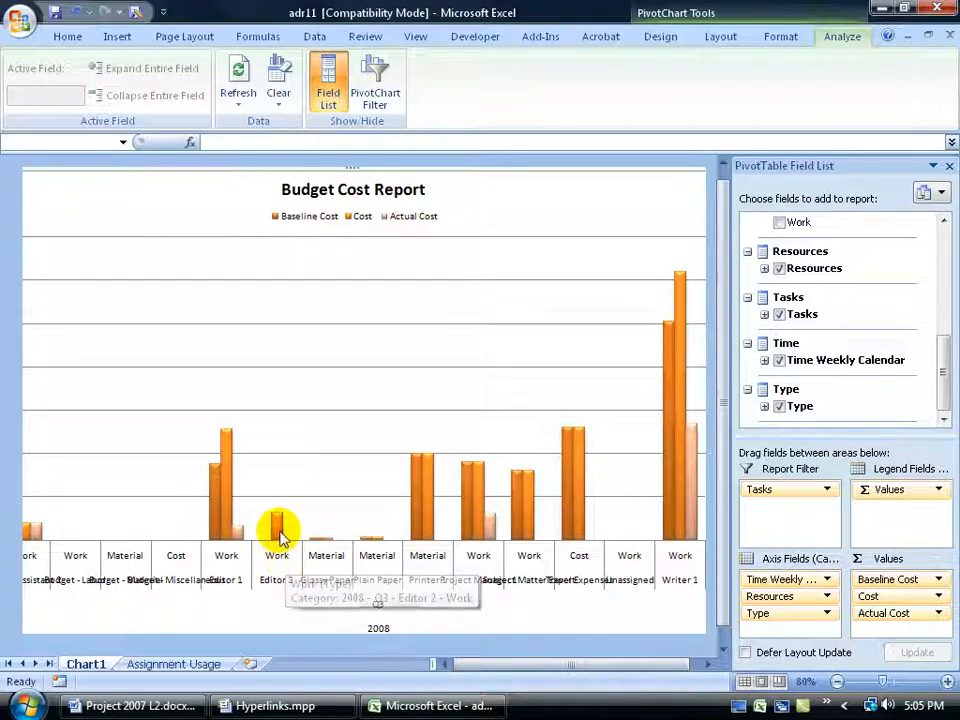
mouse_move(280, 533)
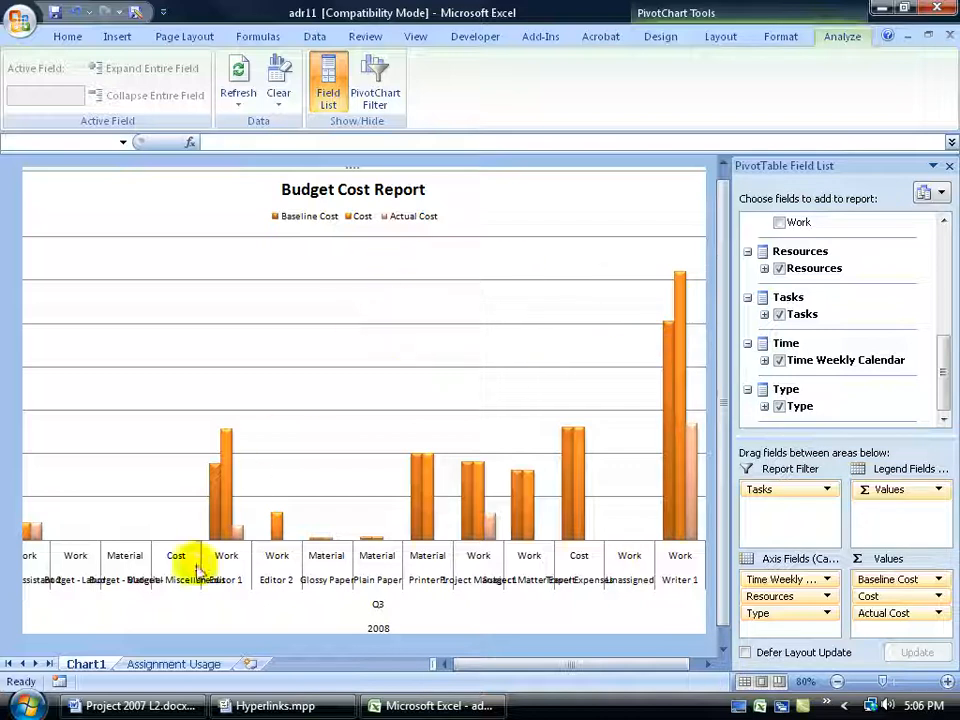
- On the Assignment Usage sheet, filter the Resources field to show only Editor 1, Writer 1 and Writer 2
click(175, 664)
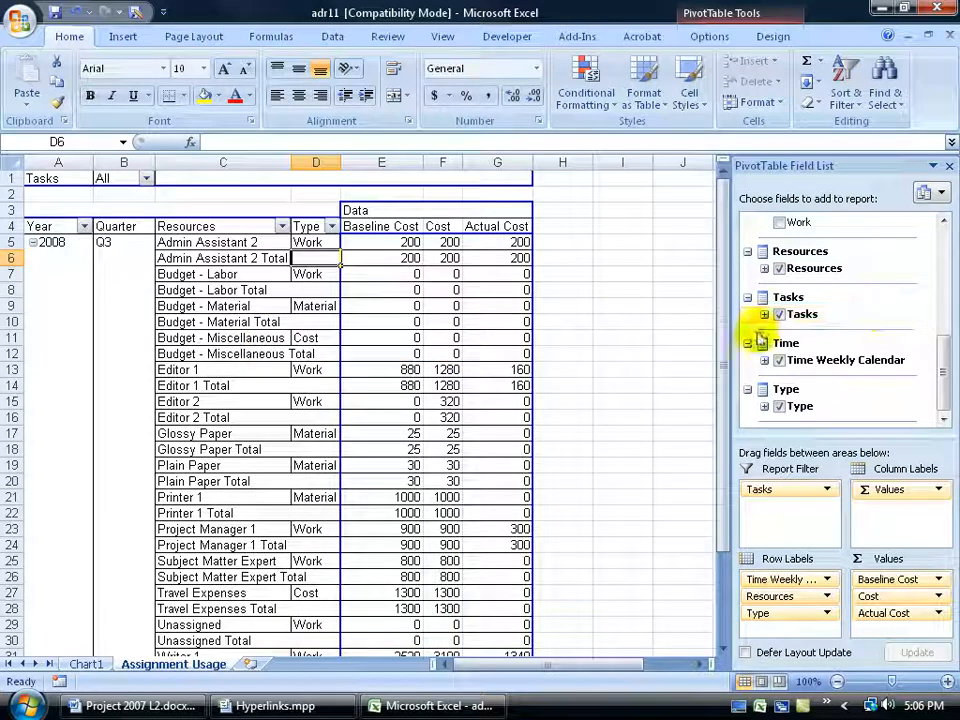
click(282, 226)
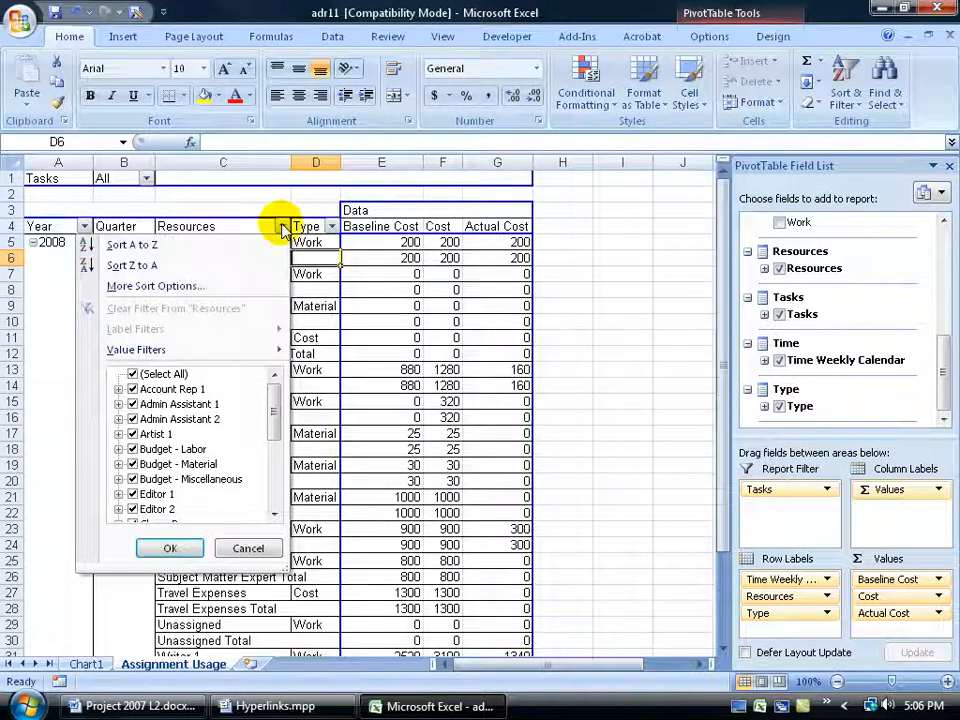
click(133, 373)
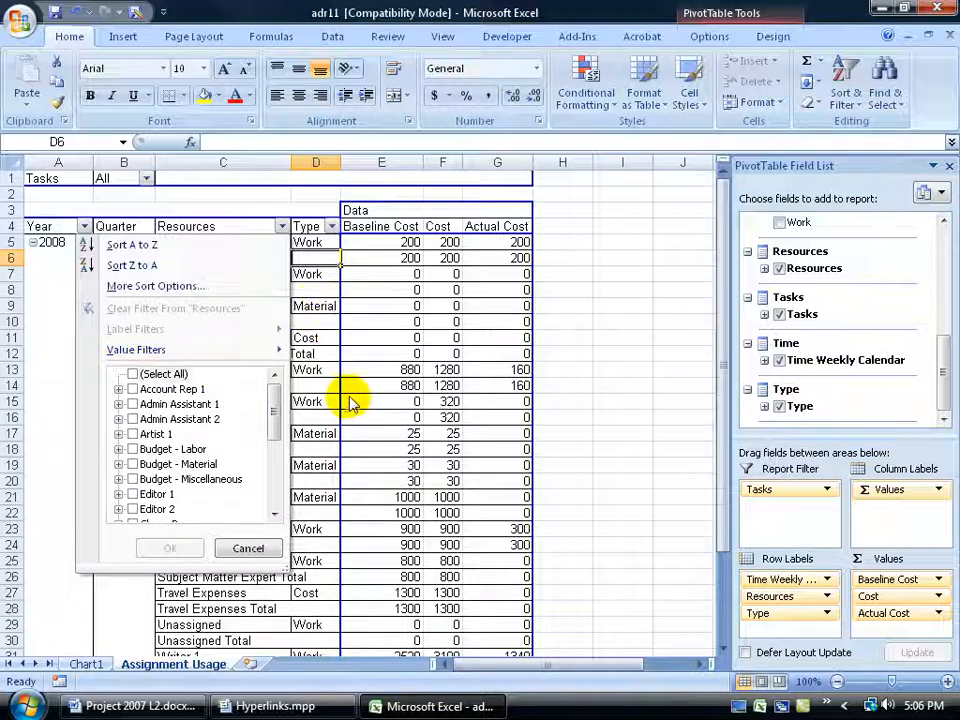
click(132, 494)
click(275, 442)
drag(275, 442, 268, 493)
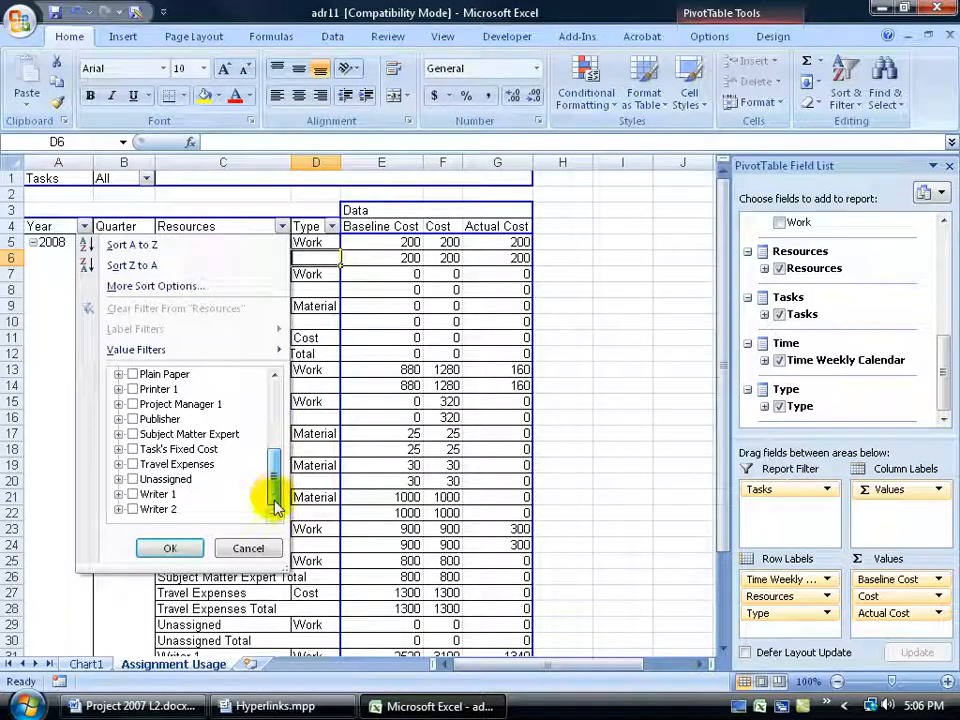
click(132, 494)
click(132, 509)
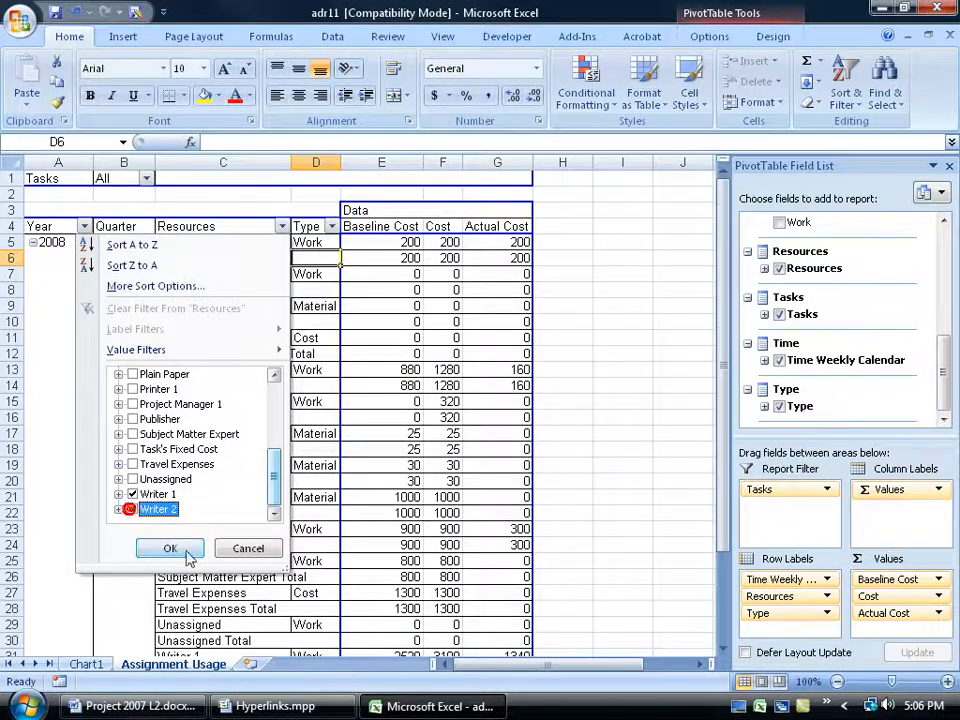
click(170, 548)
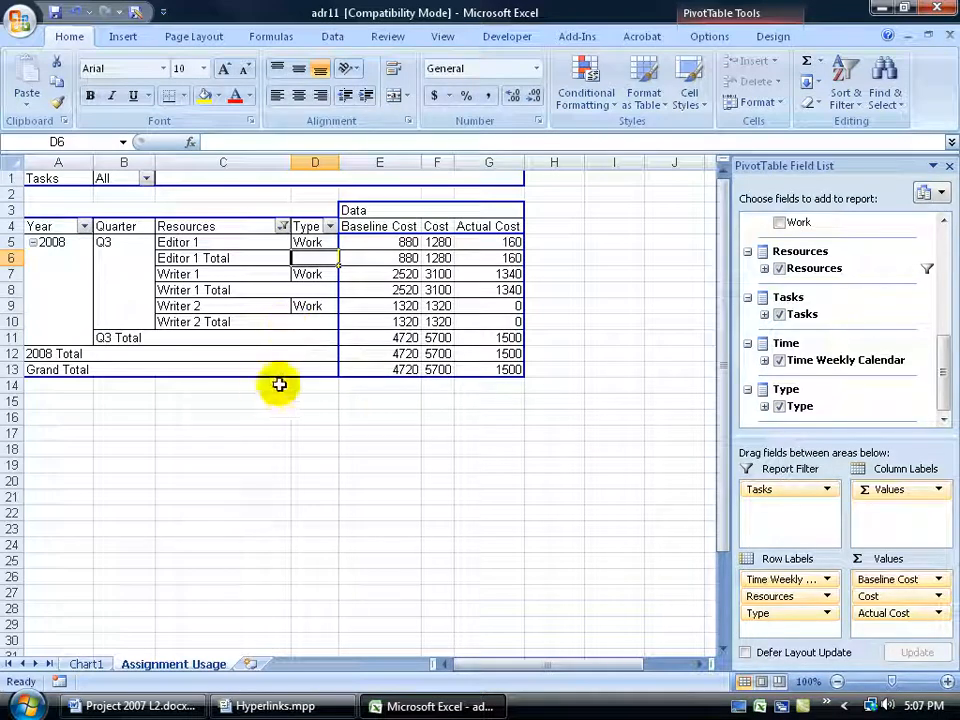
- Return to the Chart1 sheet and examine Editor 1's Baseline Cost, Cost and Actual Cost values
click(88, 664)
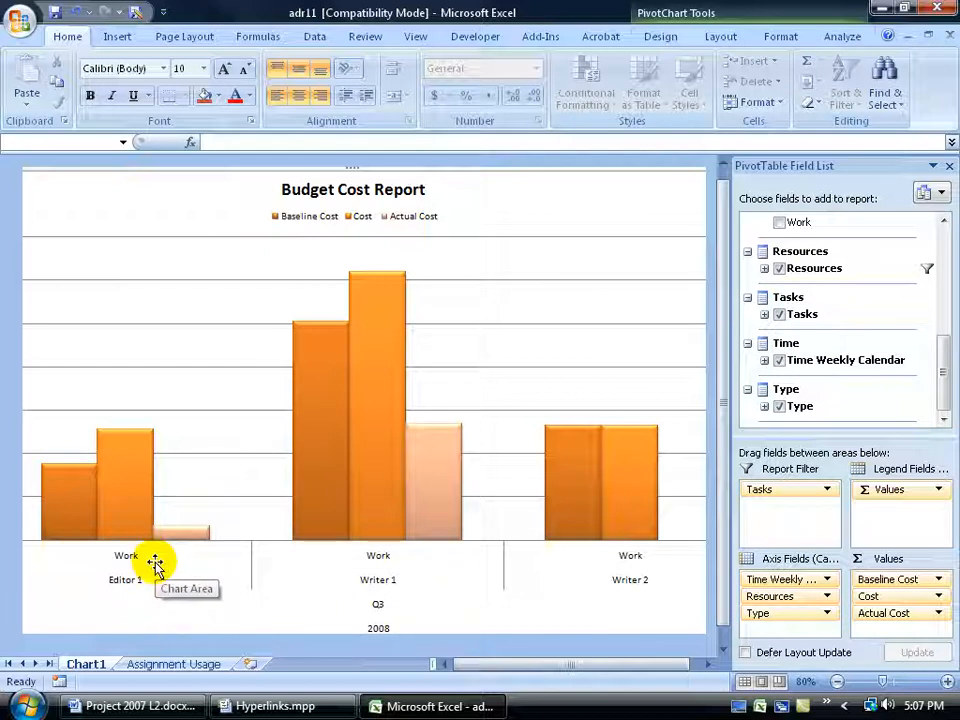
mouse_move(76, 512)
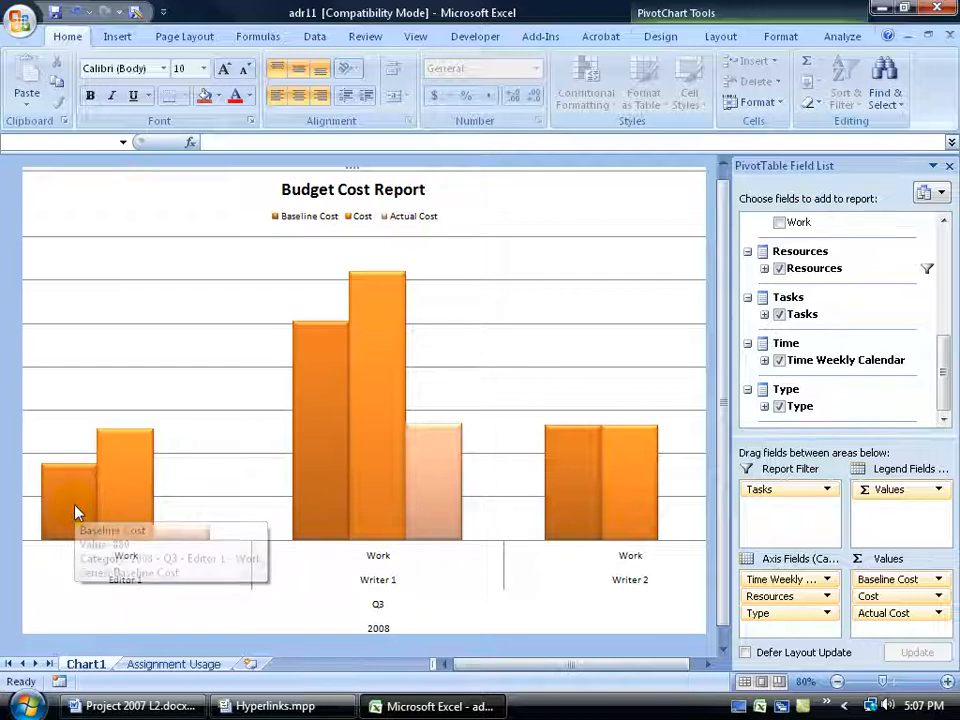
mouse_move(131, 497)
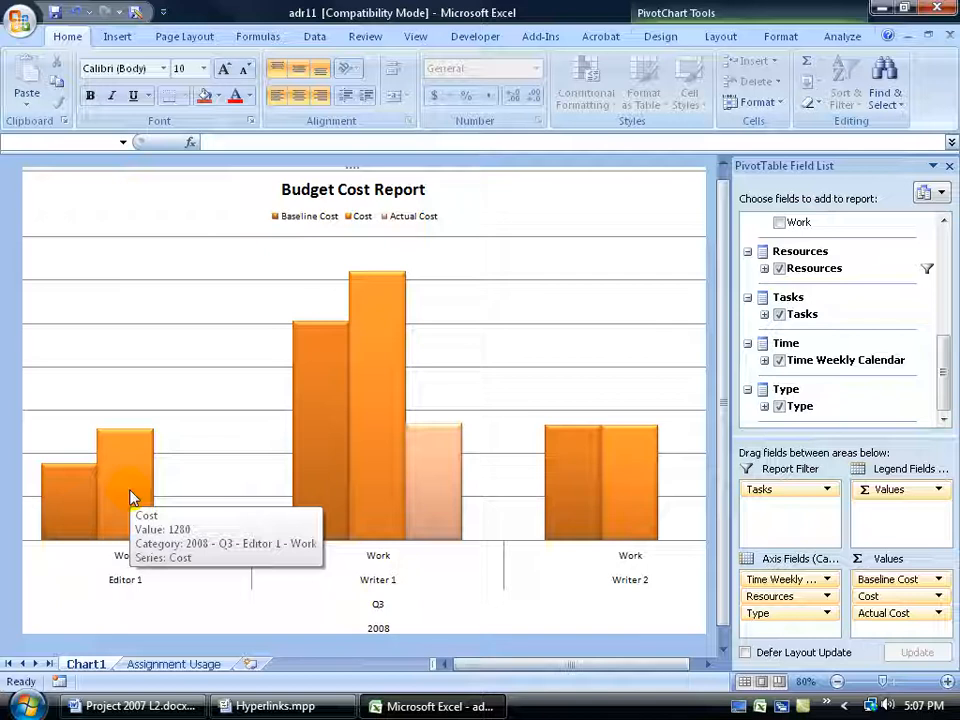
mouse_move(187, 542)
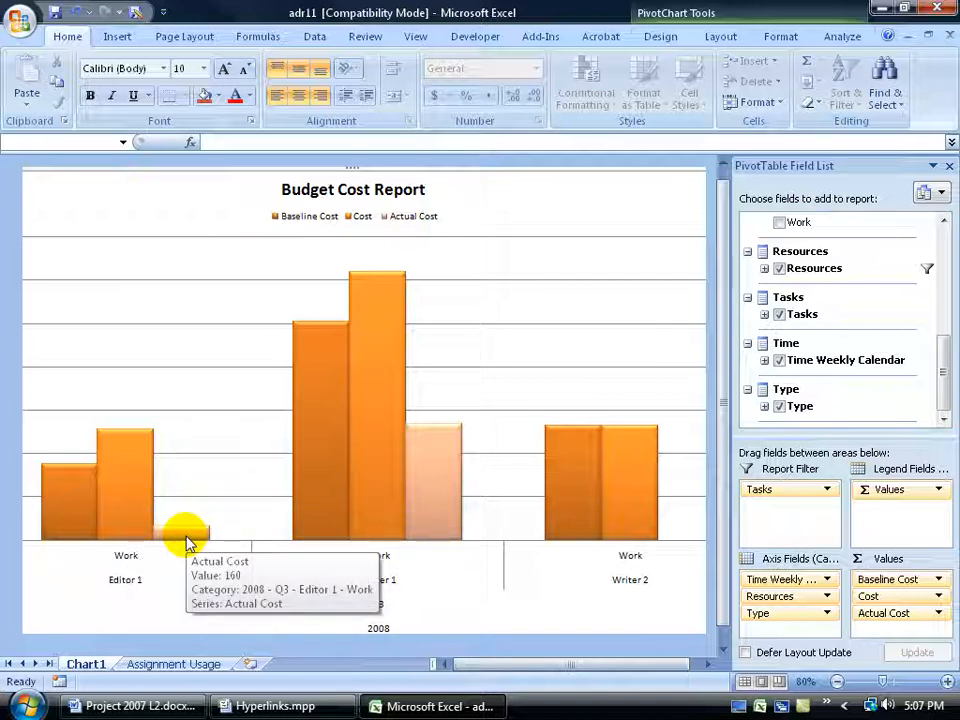